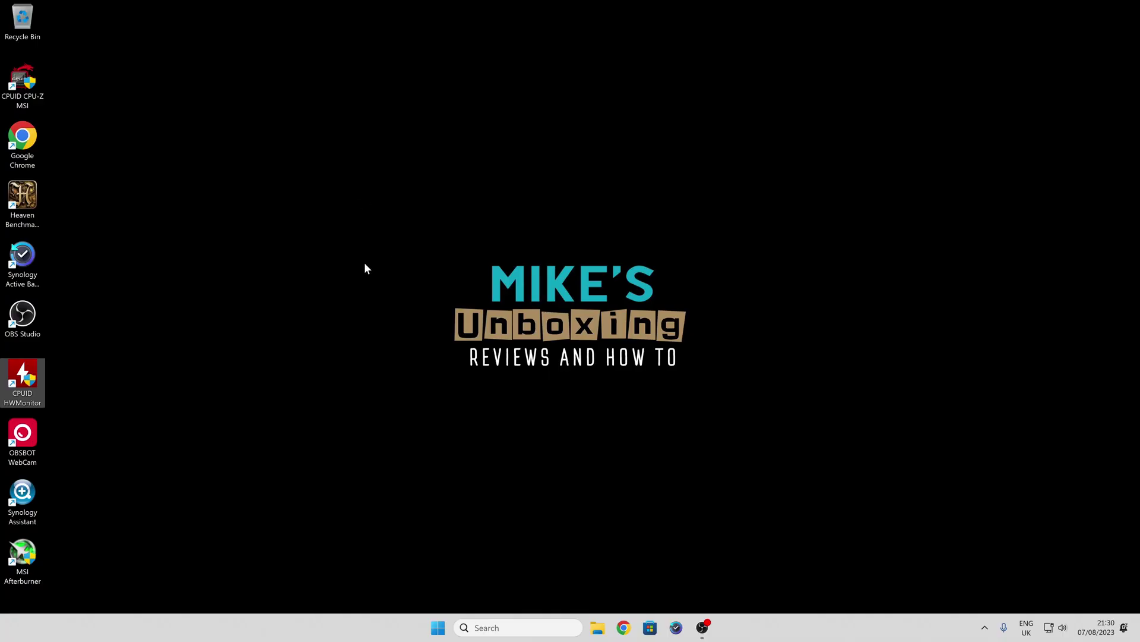
- Launch HWMonitor from its desktop shortcut, move it to the top right, and enlarge it
click(26, 371)
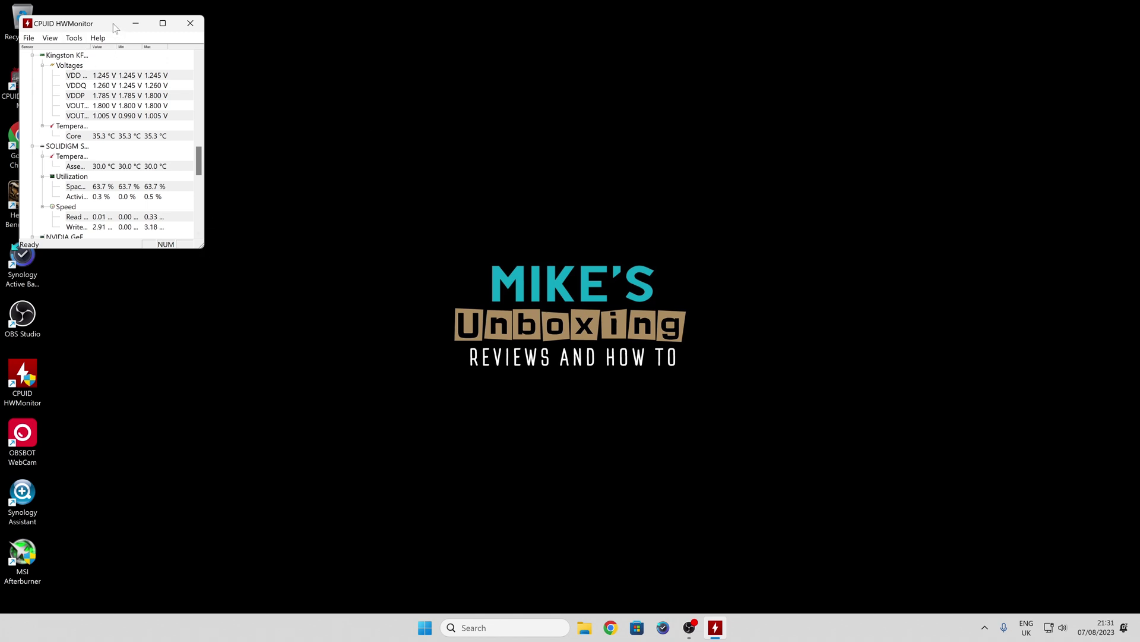
drag(114, 28, 1034, 27)
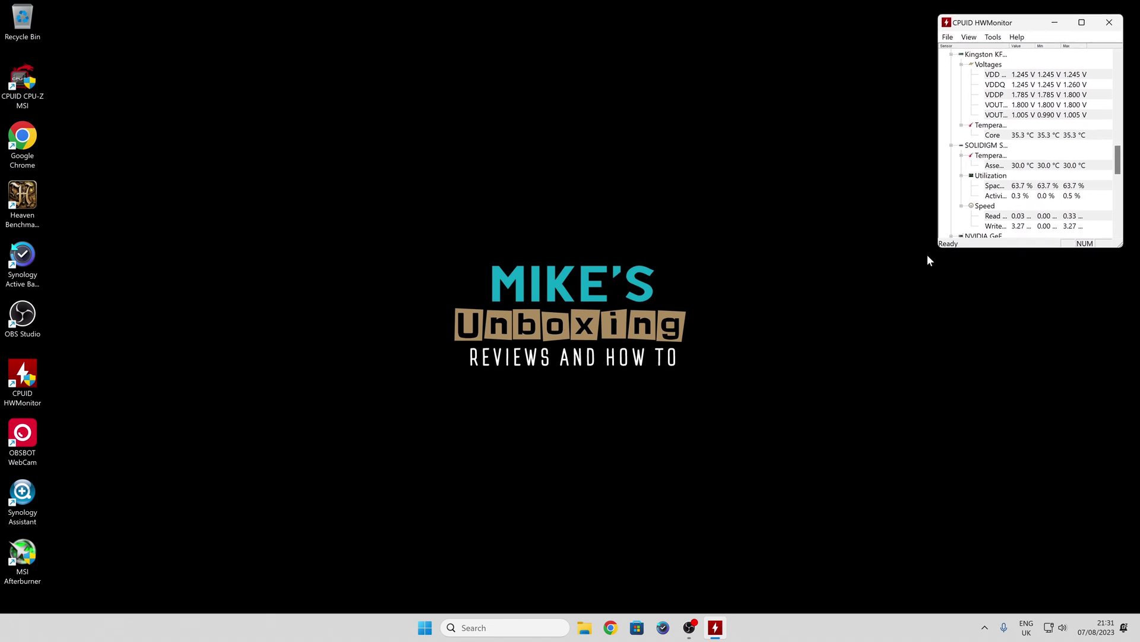
drag(936, 250, 768, 602)
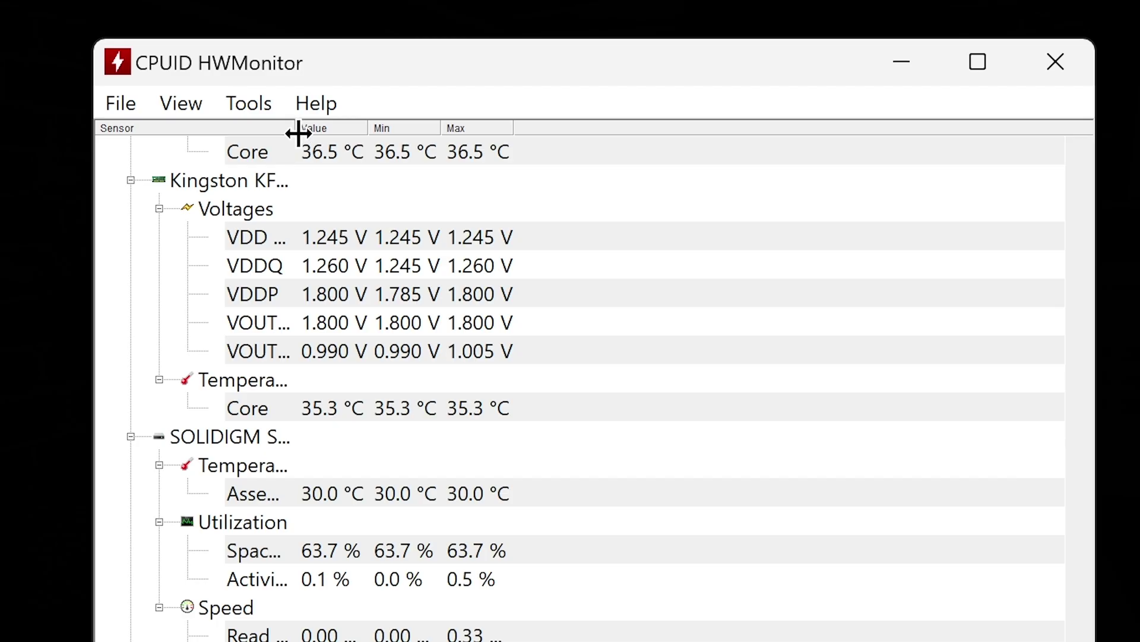
- Widen the Sensor, Value and Min columns so full names and readings fit
drag(841, 46, 884, 45)
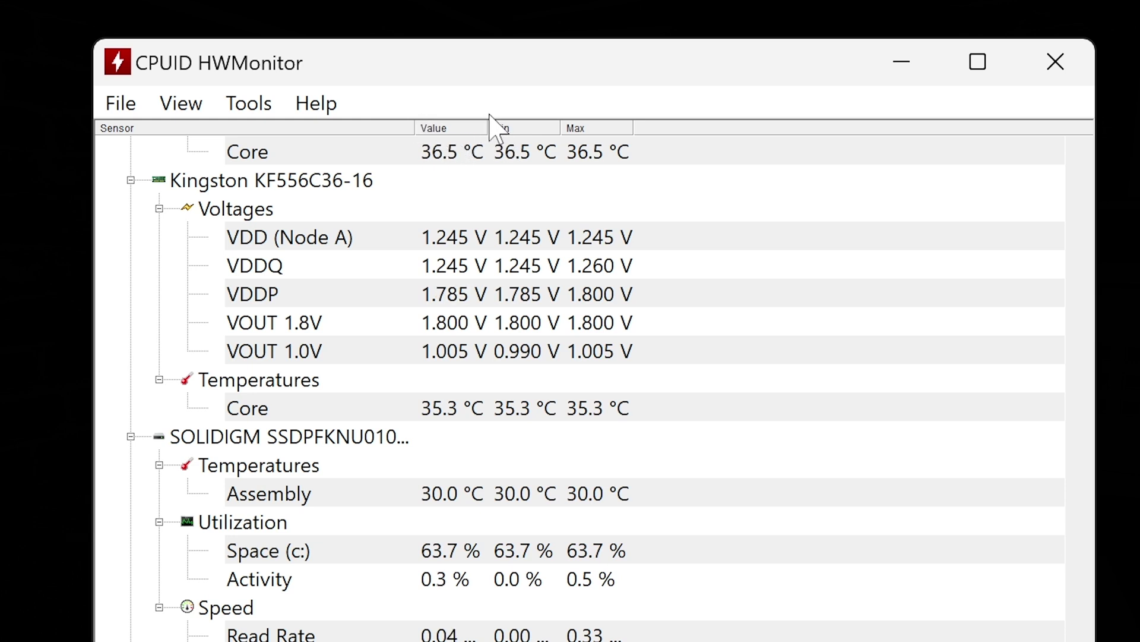
drag(530, 126, 565, 126)
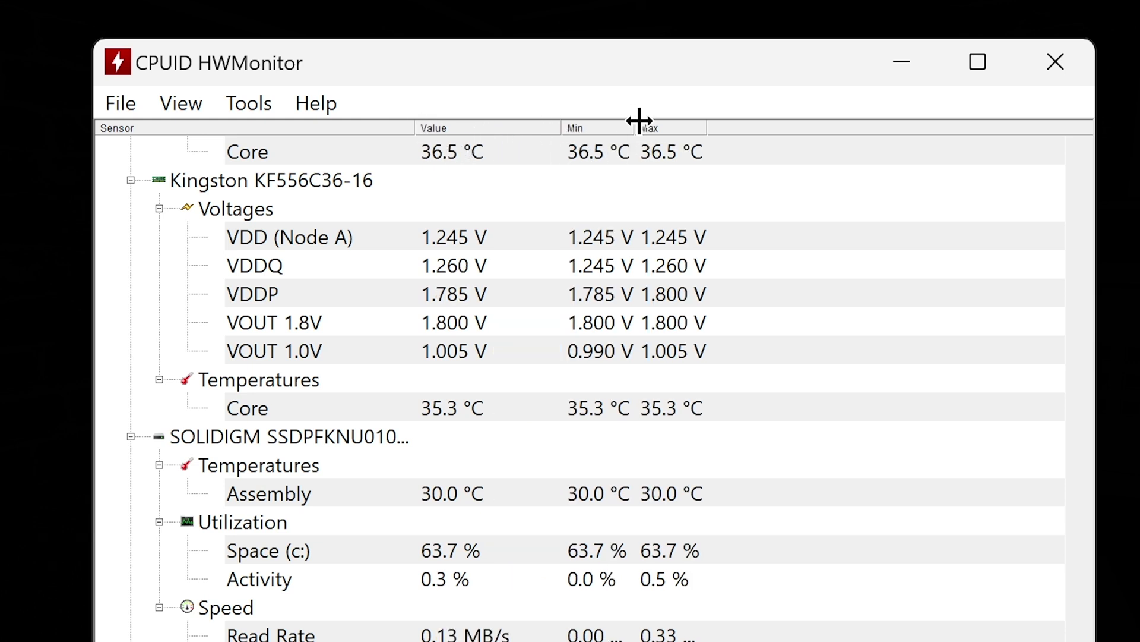
drag(634, 123, 753, 122)
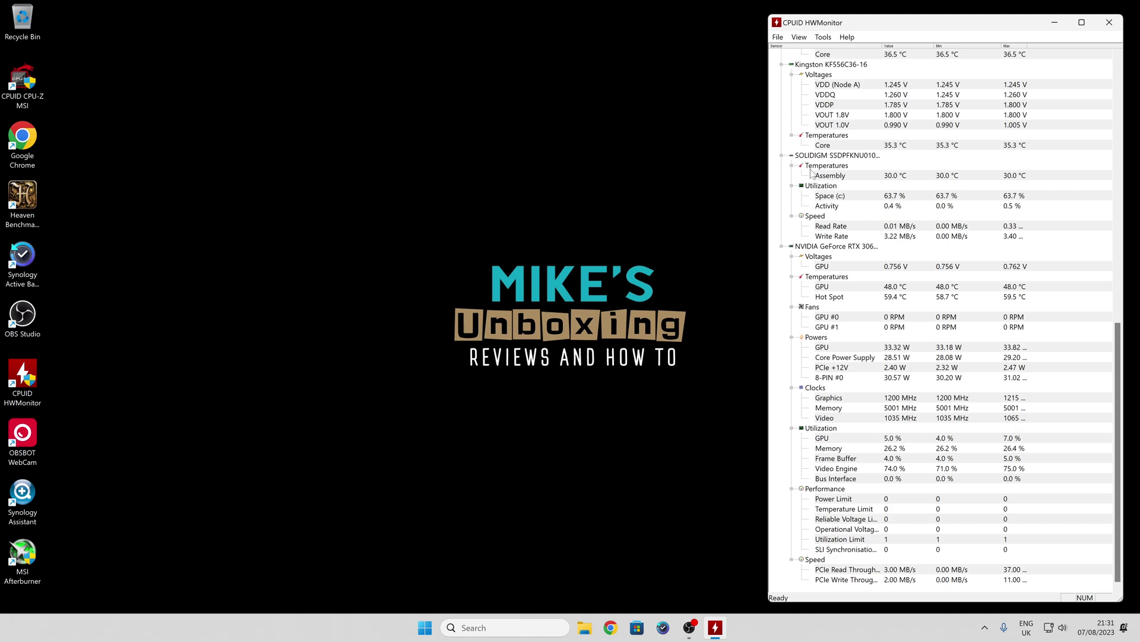
click(778, 37)
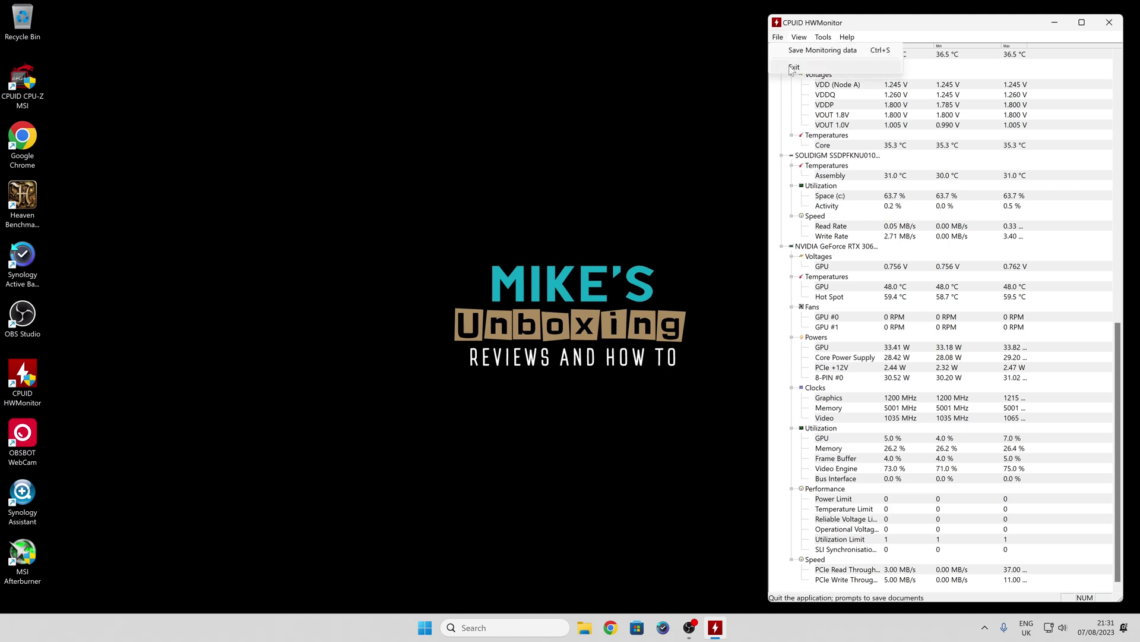
- Exit HWMonitor and open its desktop shortcut's Properties on the Compatibility settings
click(789, 66)
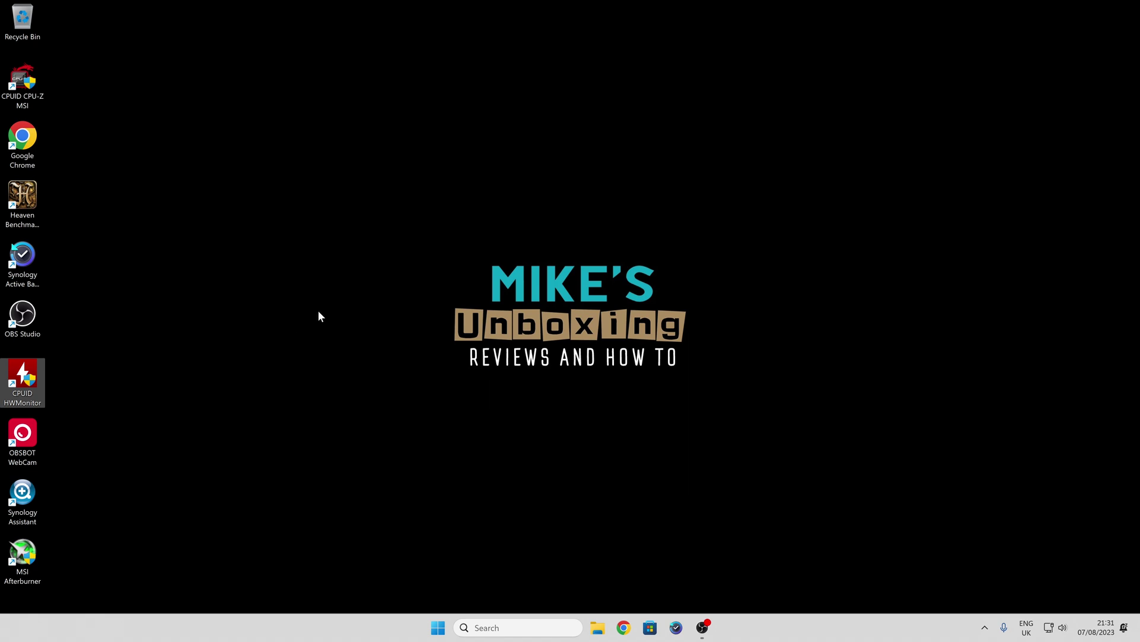
right_click(22, 374)
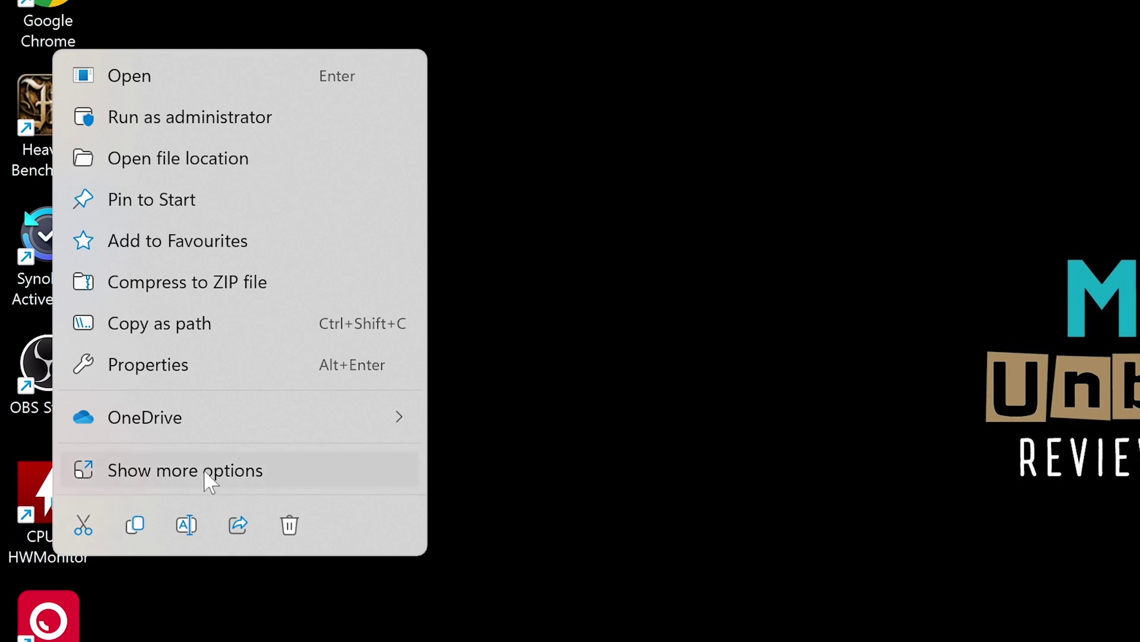
click(204, 472)
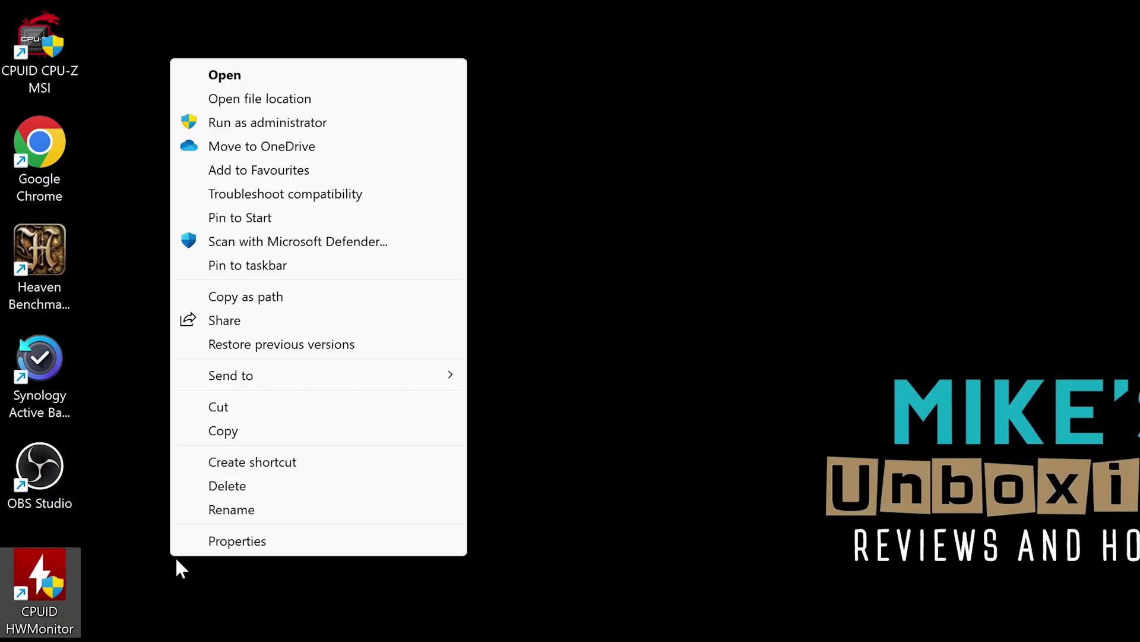
click(240, 549)
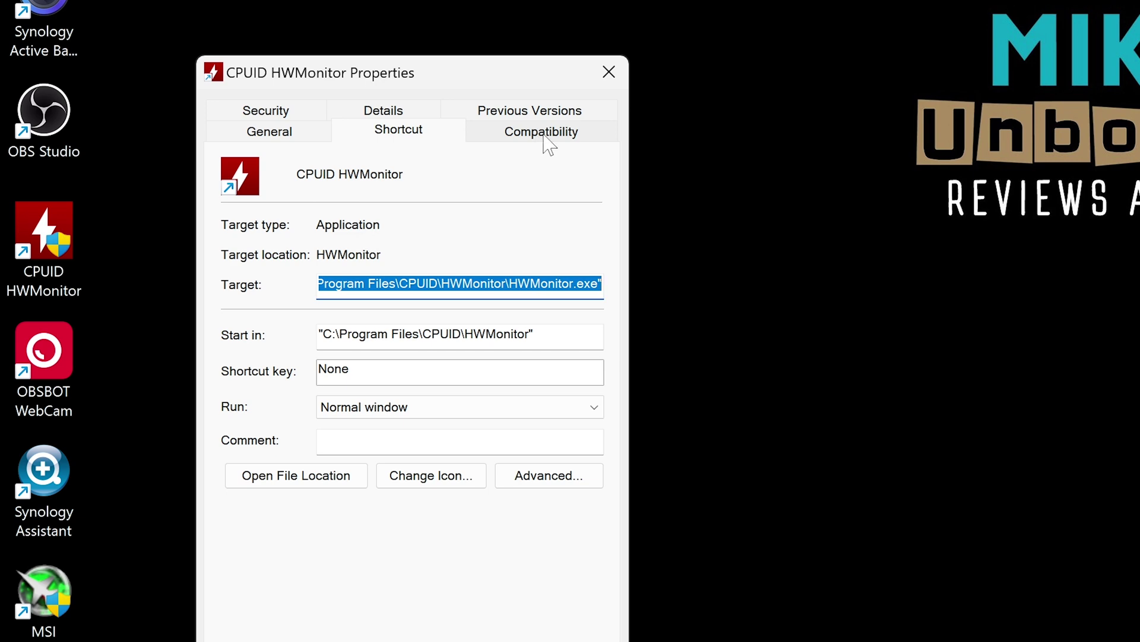
click(545, 141)
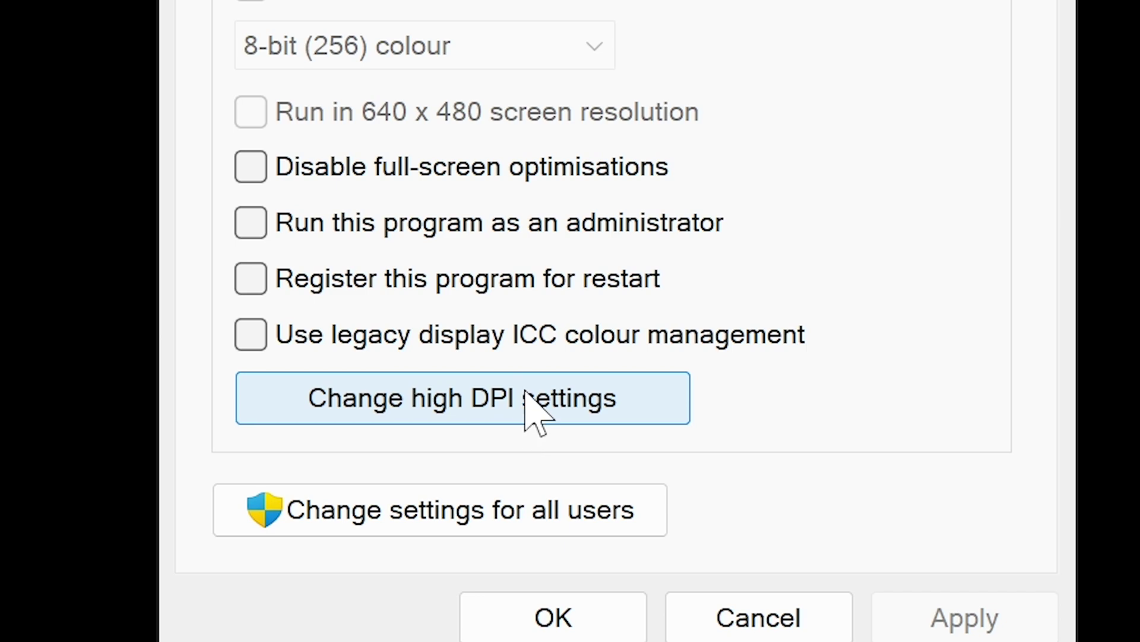
- Tick Override high DPI scaling behaviour for HWMonitor.exe, with scaling performed by System (Enhanced)
click(520, 396)
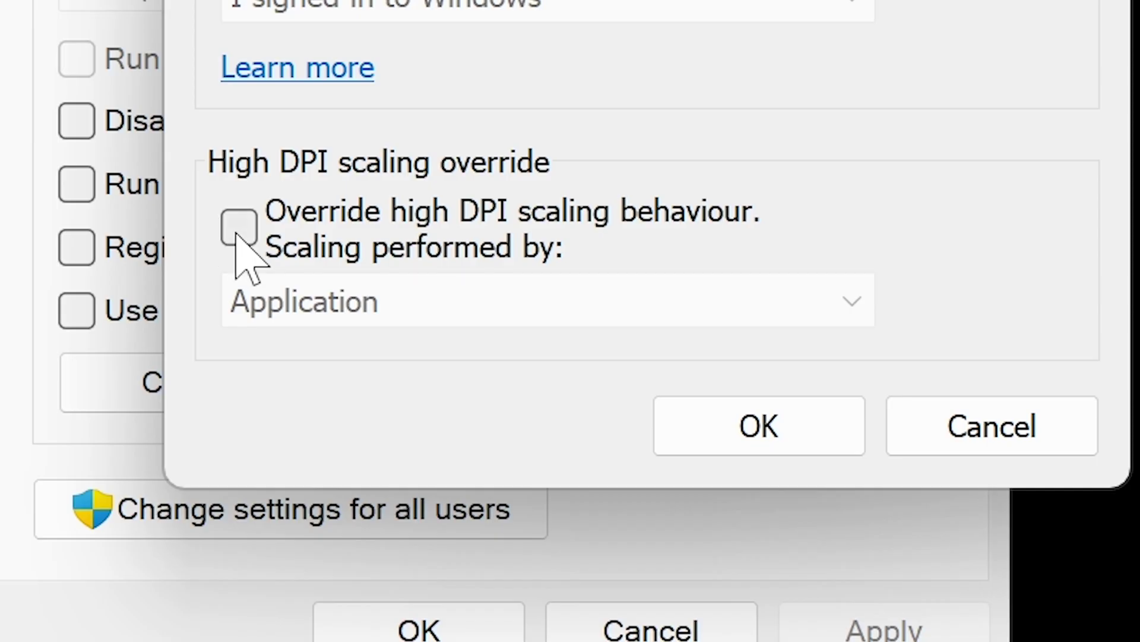
click(238, 233)
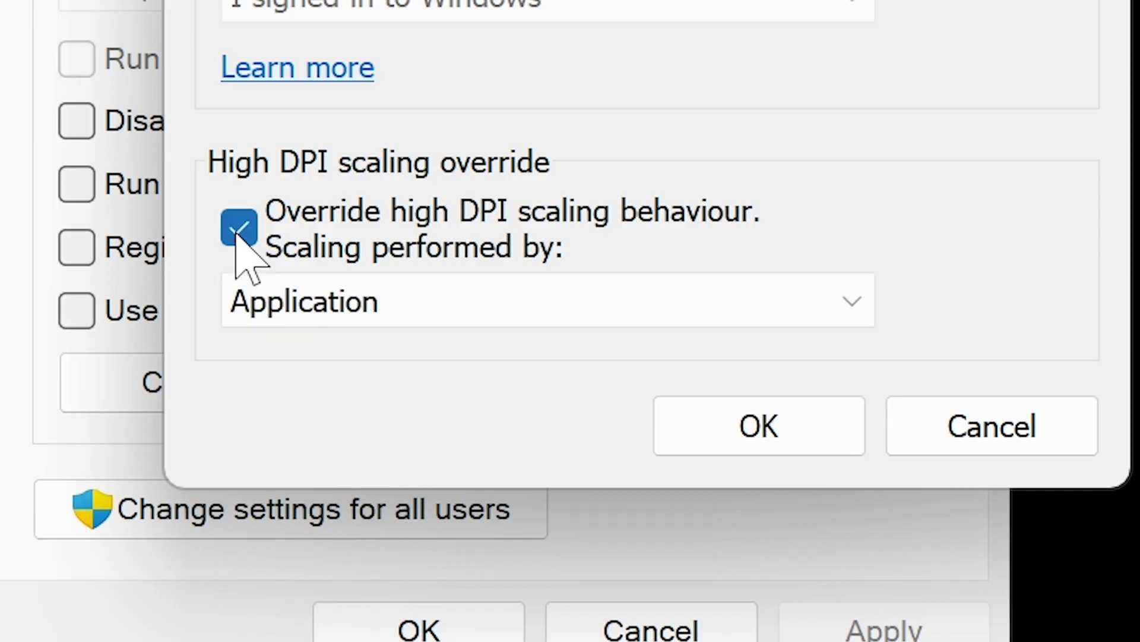
click(467, 309)
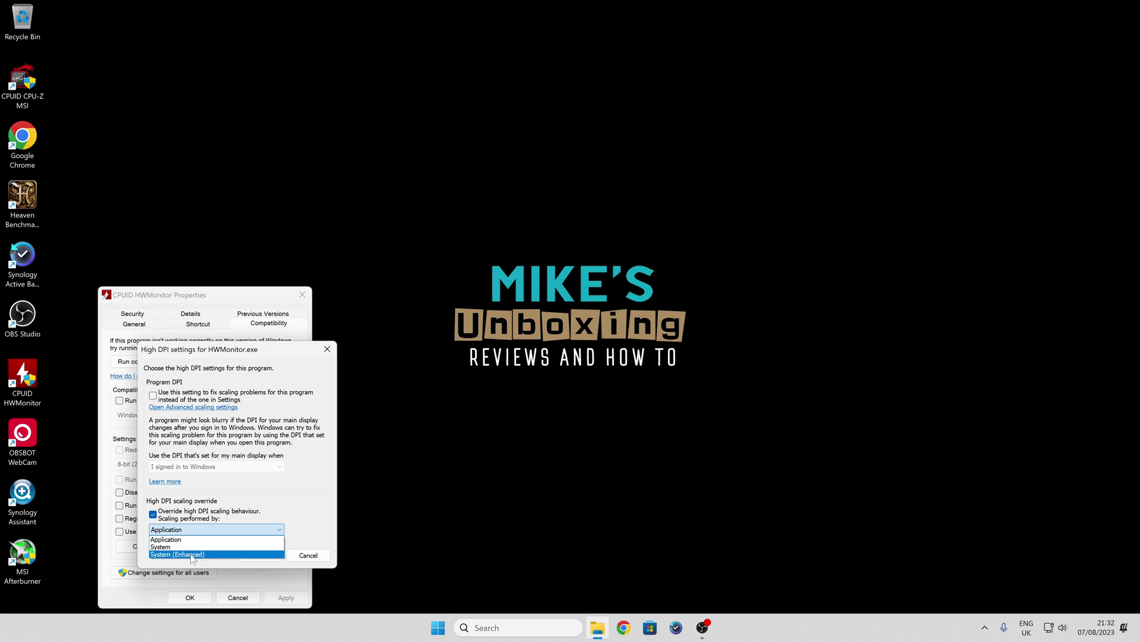
click(192, 554)
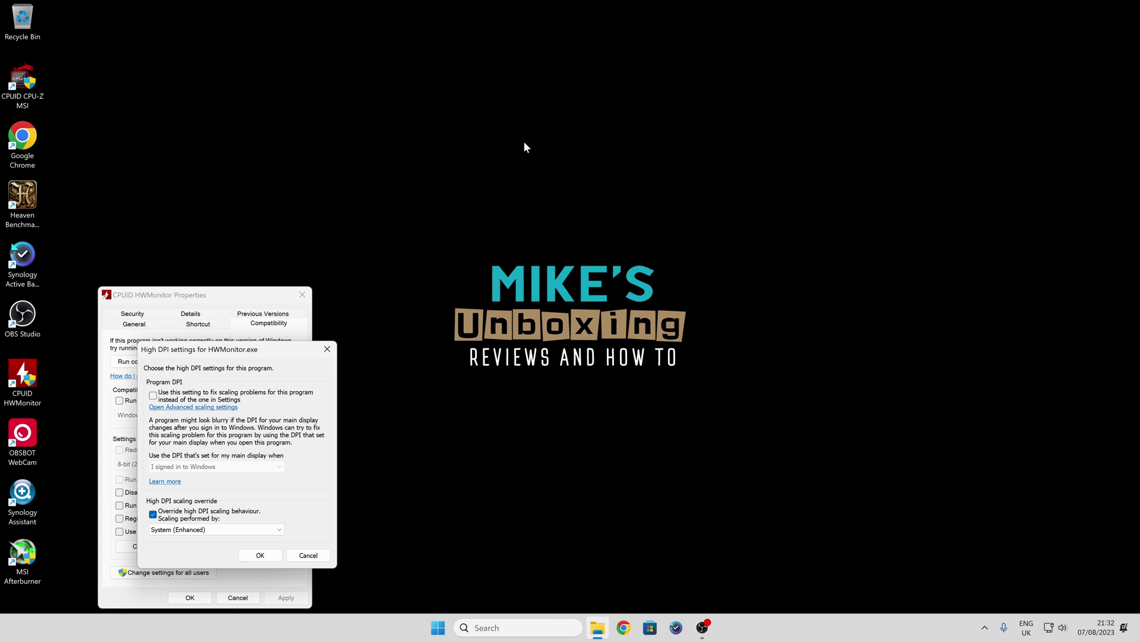
- Check in Display settings that the scale is 200% (Recommended), leaving it unchanged
right_click(499, 161)
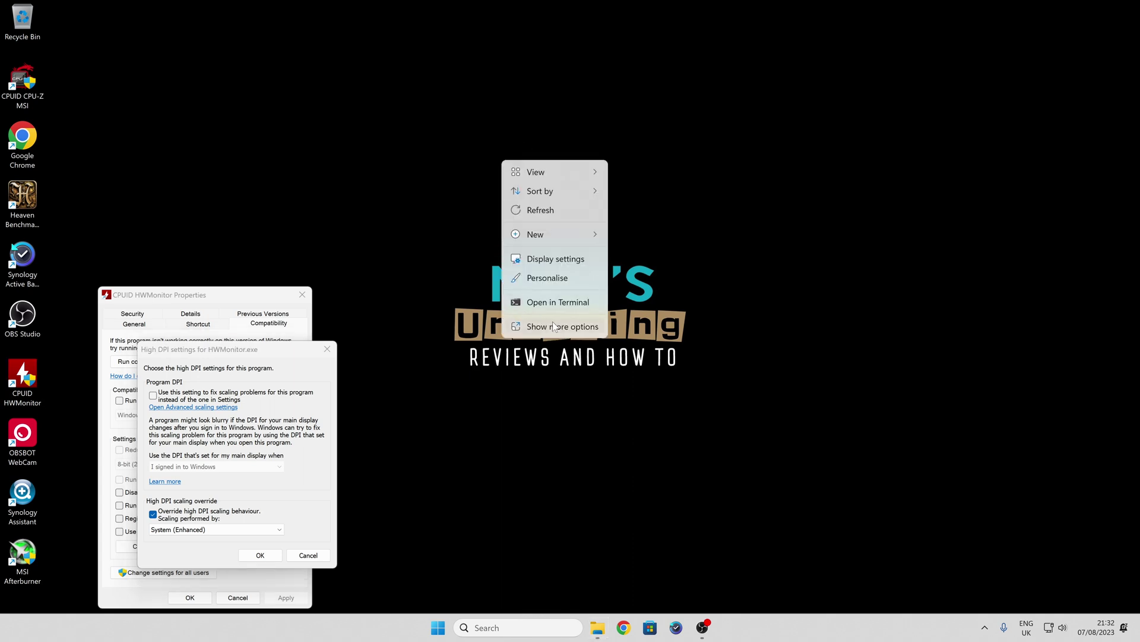
click(542, 262)
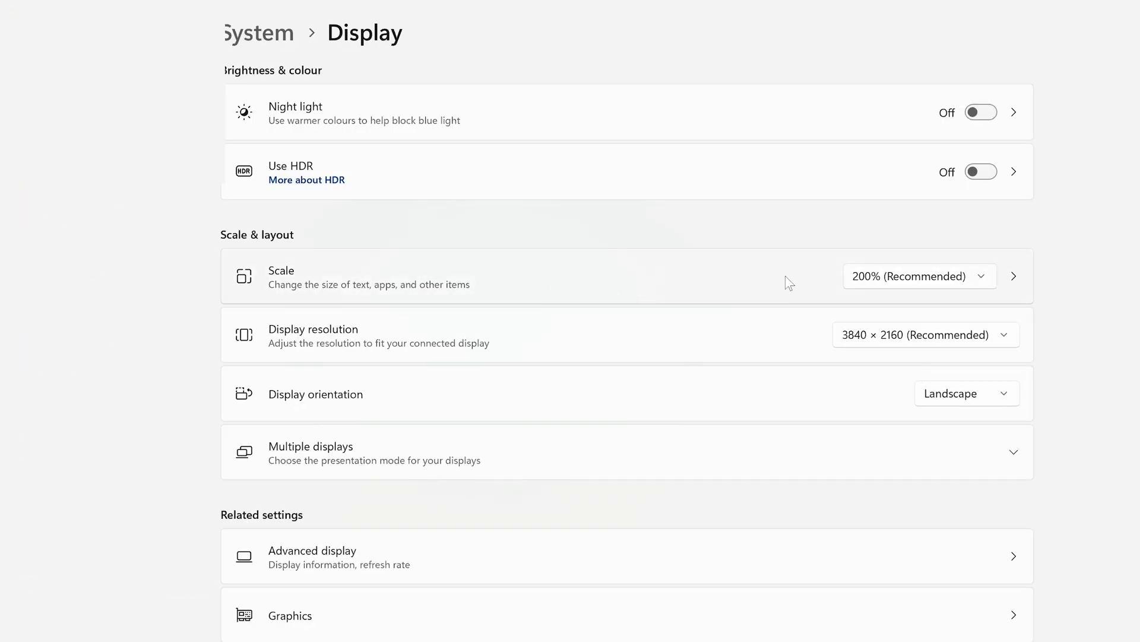
click(912, 280)
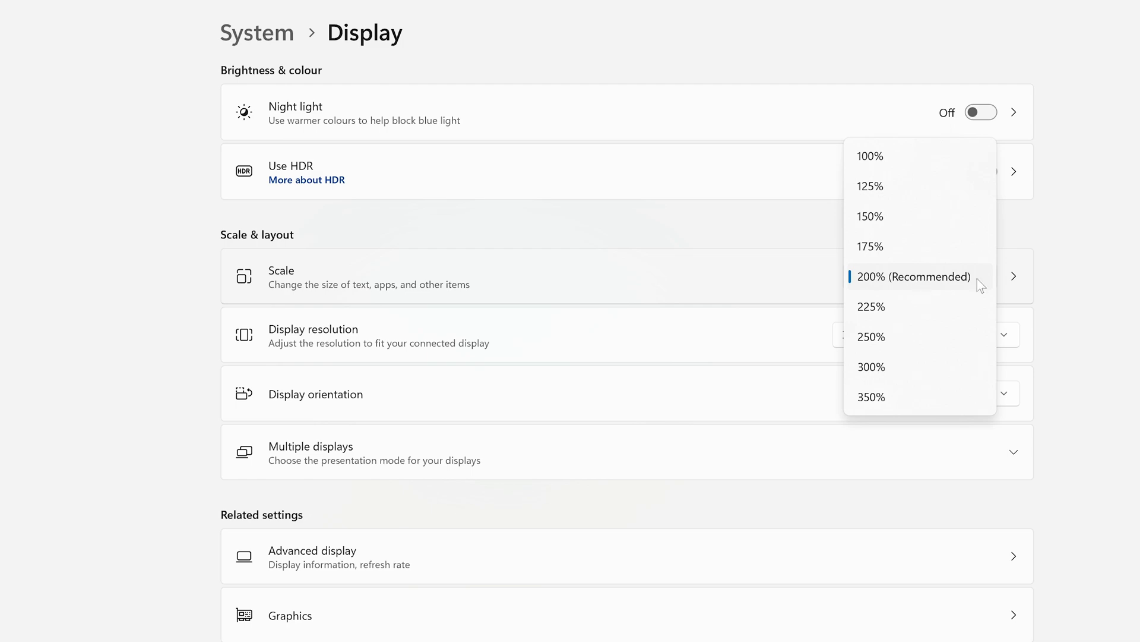
click(1099, 305)
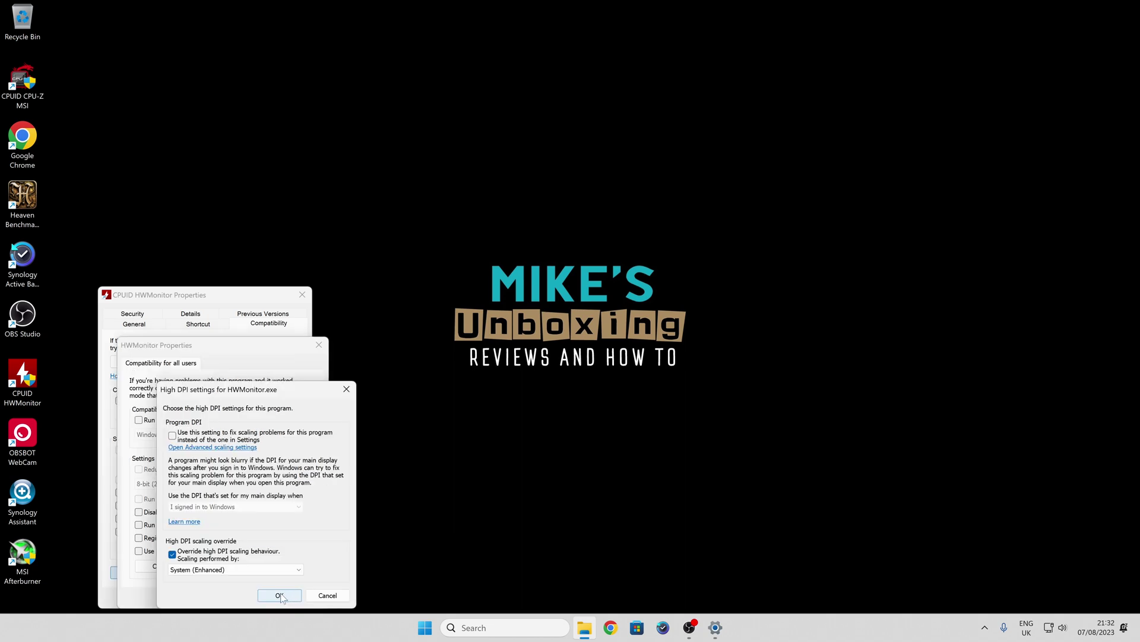
- Confirm the High DPI dialog, then apply and close the all-users and shortcut Properties windows
click(282, 597)
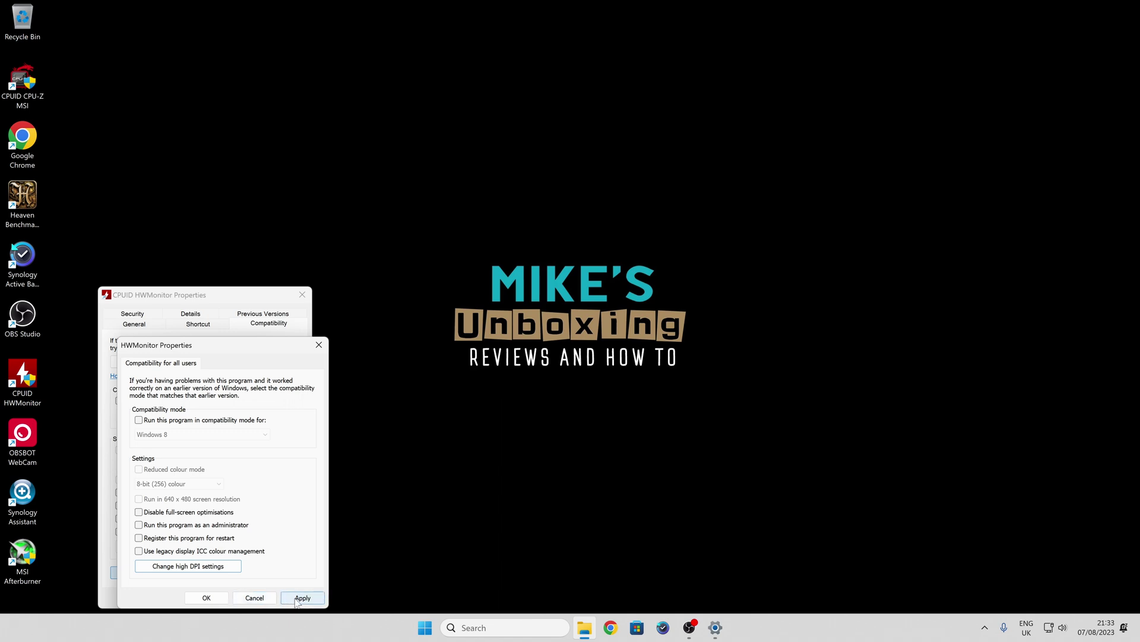
click(296, 599)
click(217, 601)
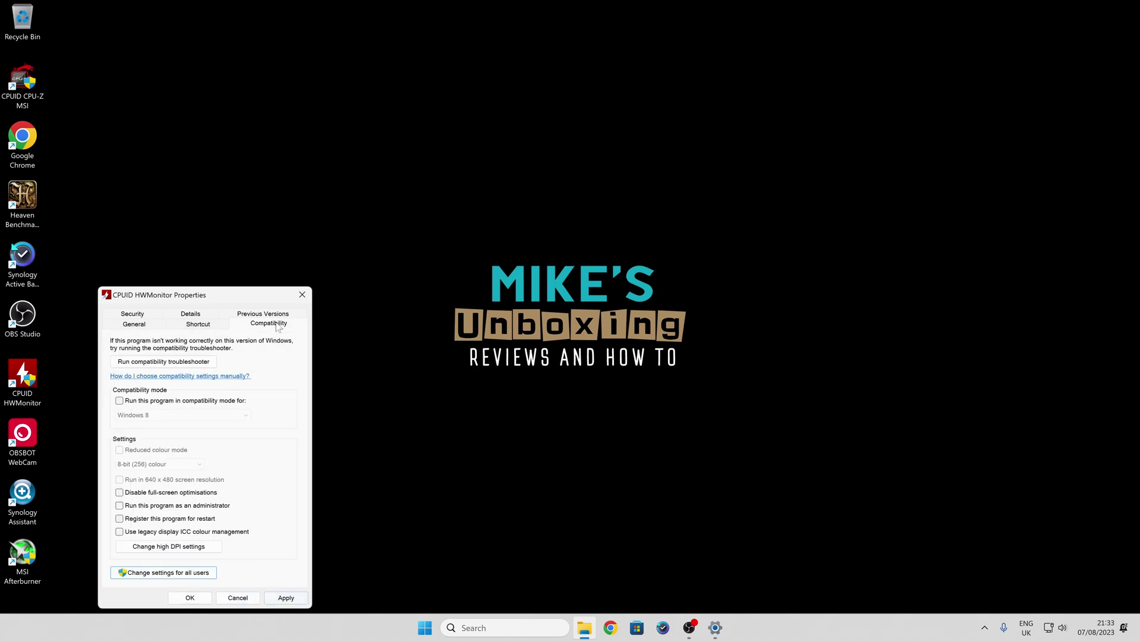
click(273, 600)
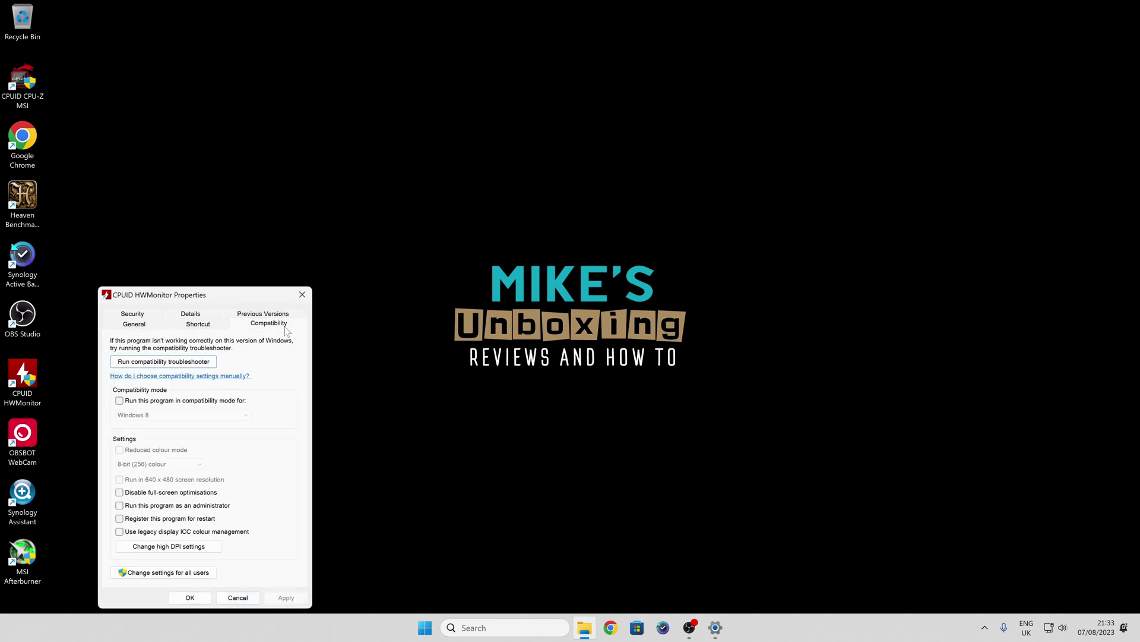
click(302, 294)
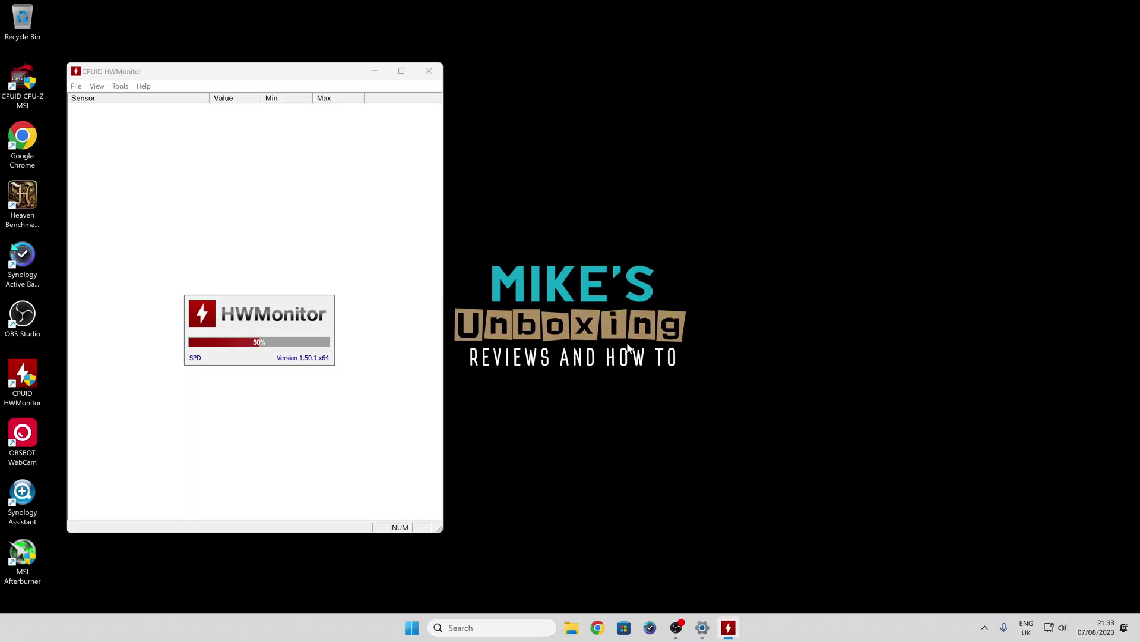
- Move the relaunched HWMonitor to the top right, lengthen it to show NVIDIA GPU sensors, and scroll to the top
scroll(254, 206, down, 10)
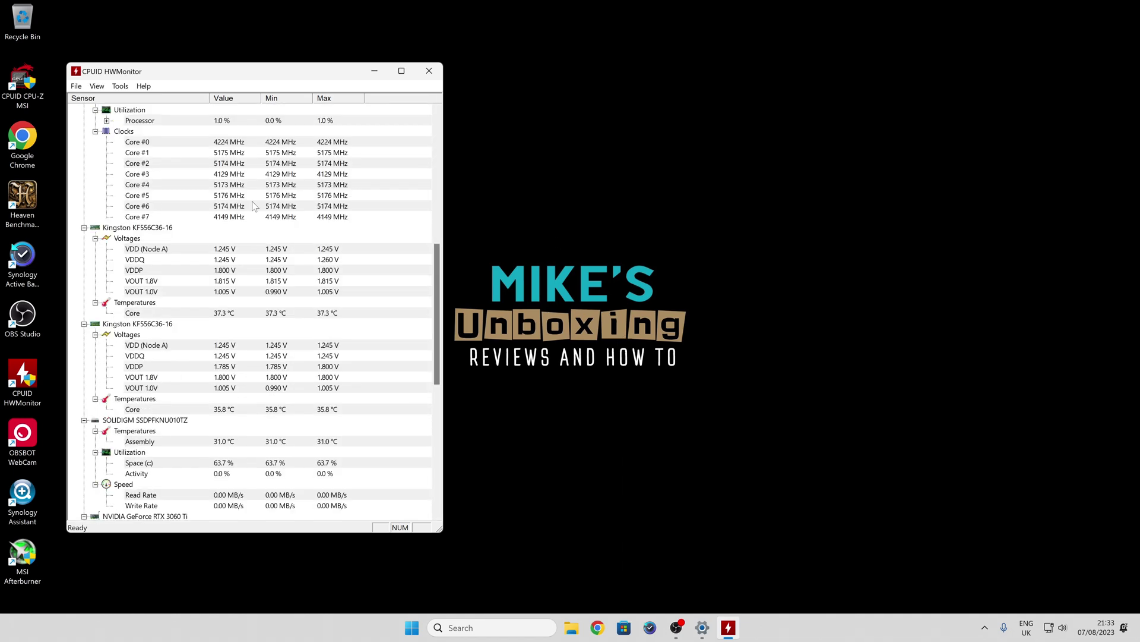
drag(181, 66, 868, 22)
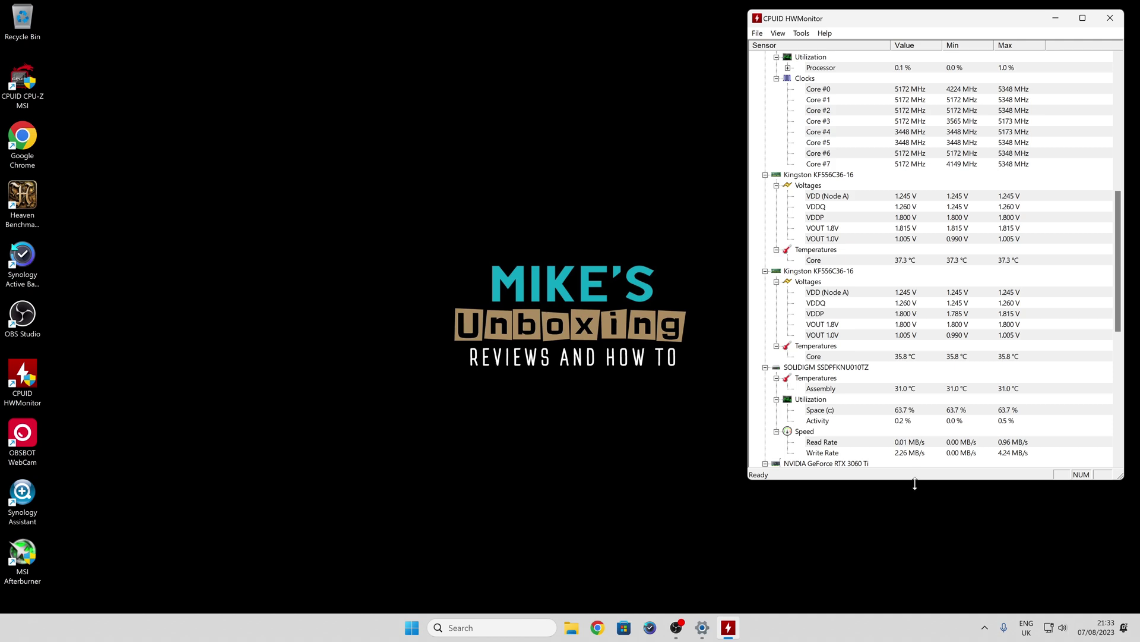
drag(914, 483, 935, 604)
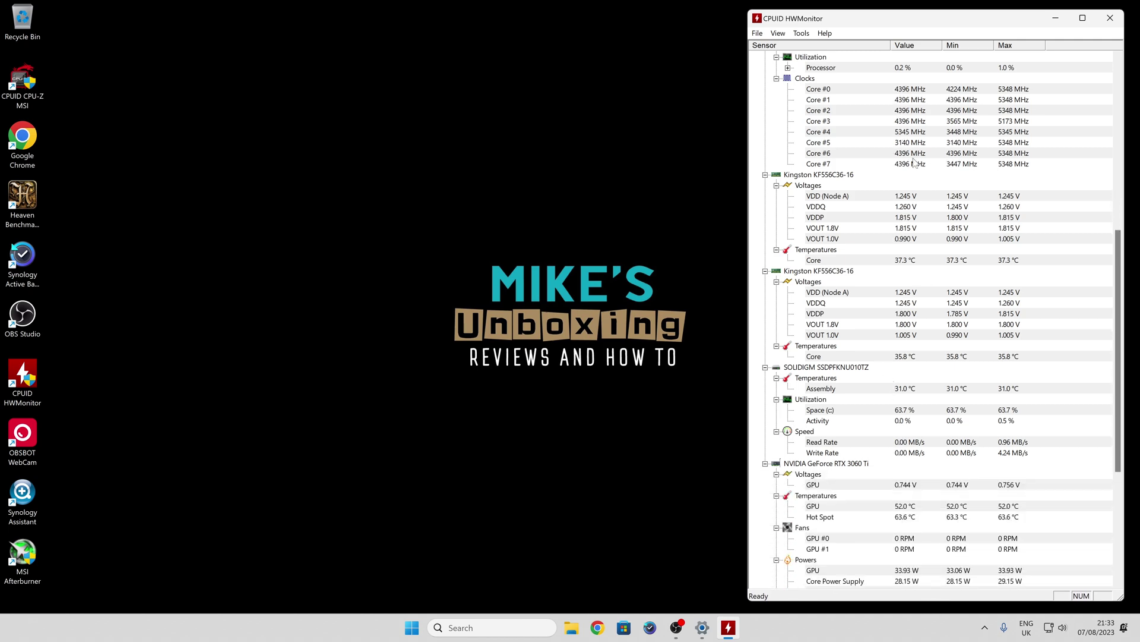
scroll(916, 163, up, 11)
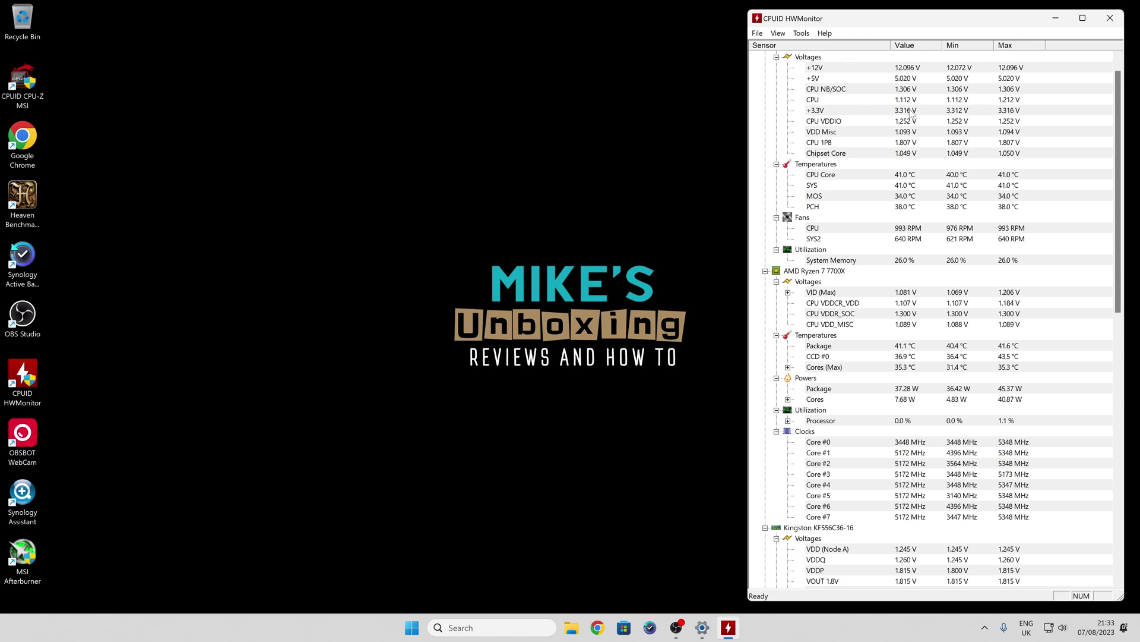
scroll(849, 270, up, 1)
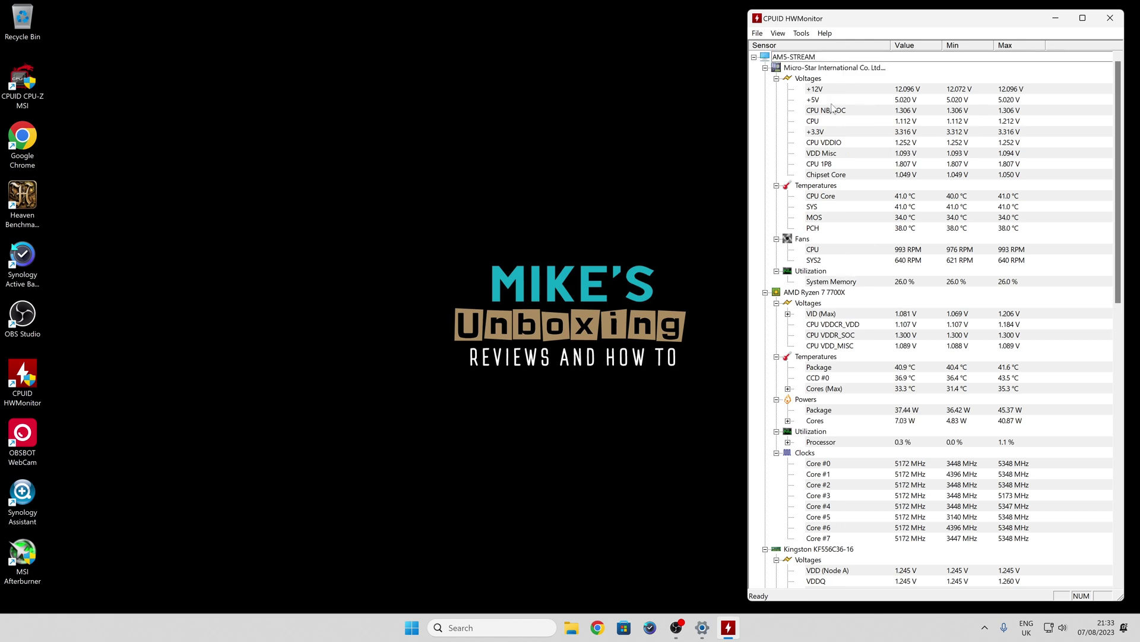